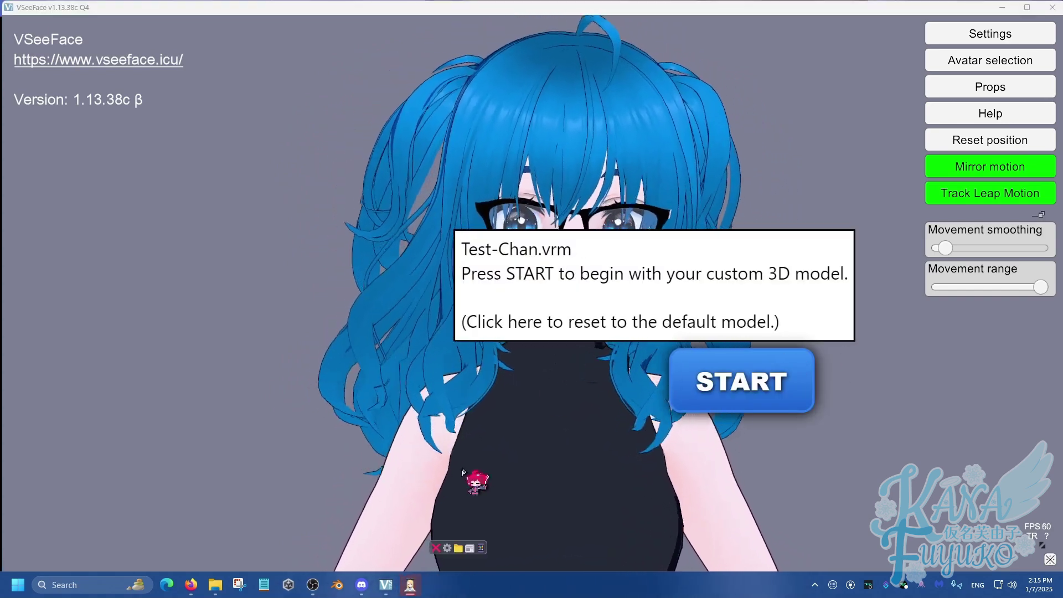
# Step: Drag Test-Chan.vrm from the Test Model Series folder into XR Animator and start it
pyautogui.click(212, 585)
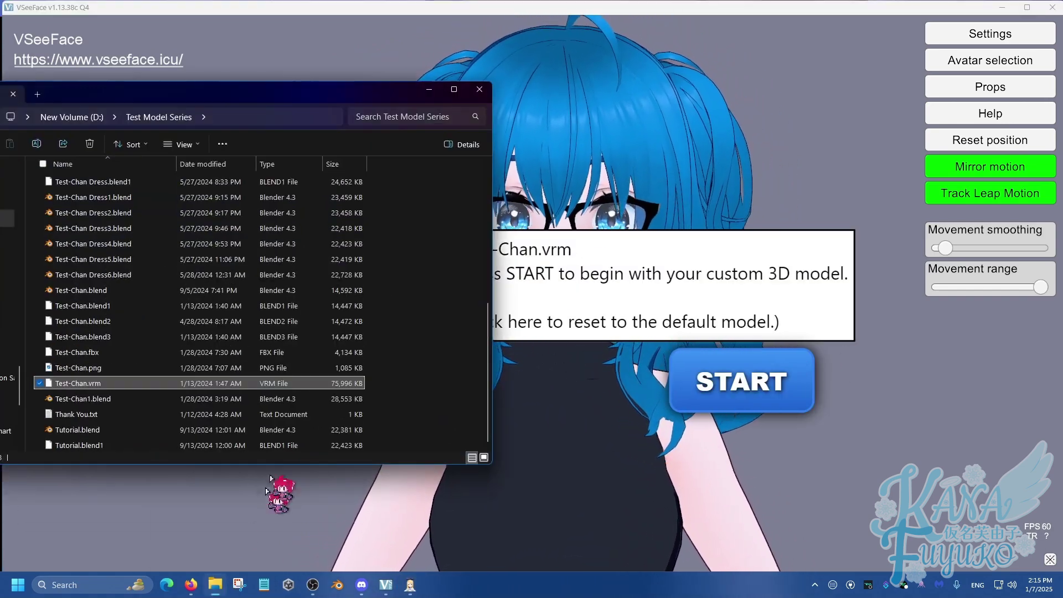
pyautogui.click(114, 382)
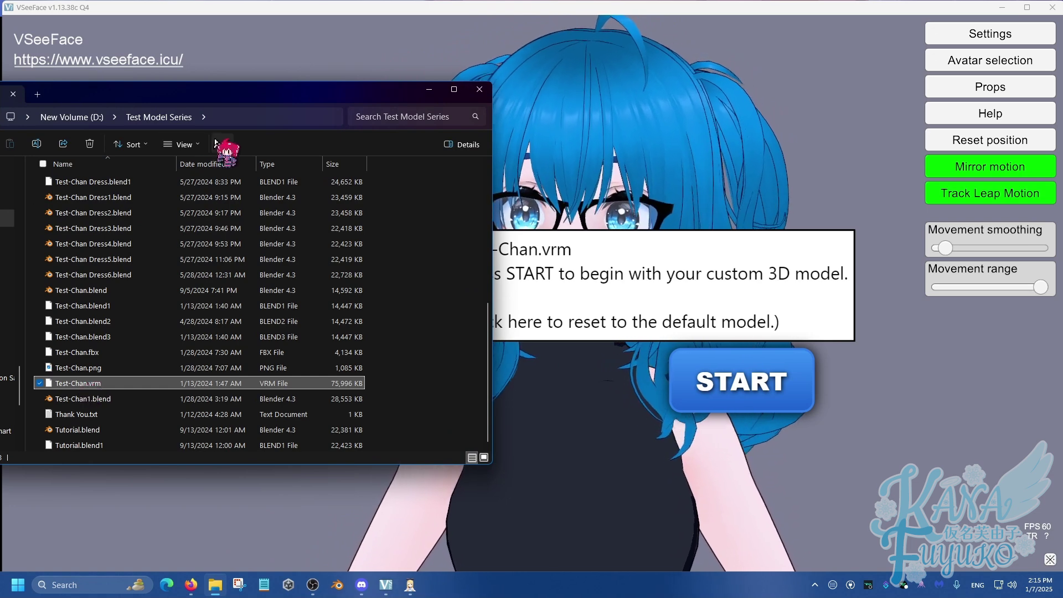
pyautogui.moveTo(93, 383); pyautogui.dragTo(740, 378)
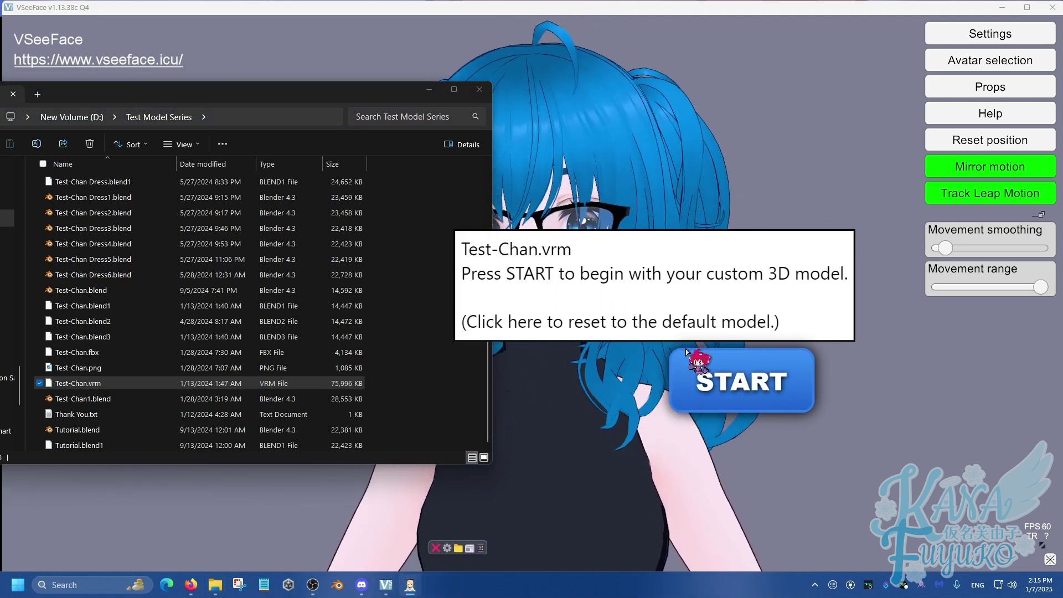
pyautogui.click(731, 402)
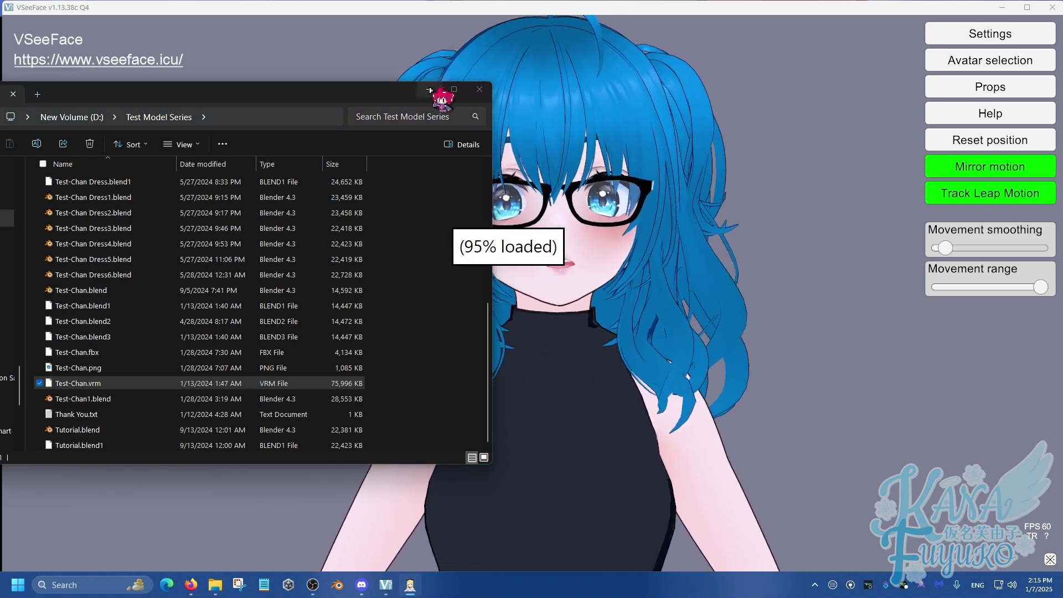
# Step: Minimize File Explorer while Test-Chan.vrm finishes loading as a full-body avatar
pyautogui.click(427, 89)
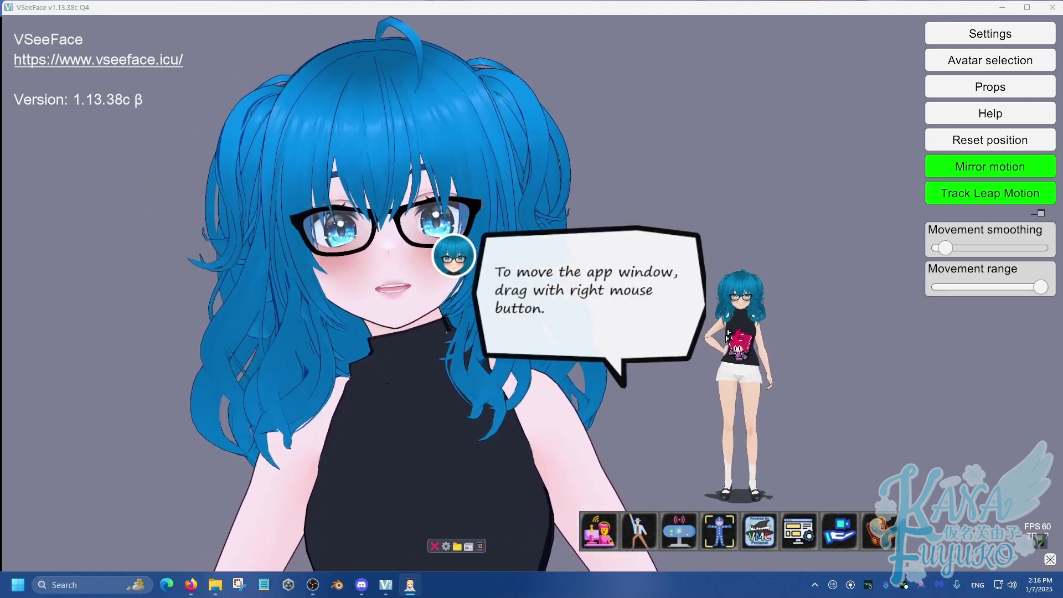
pyautogui.moveTo(727, 347); pyautogui.dragTo(717, 355)
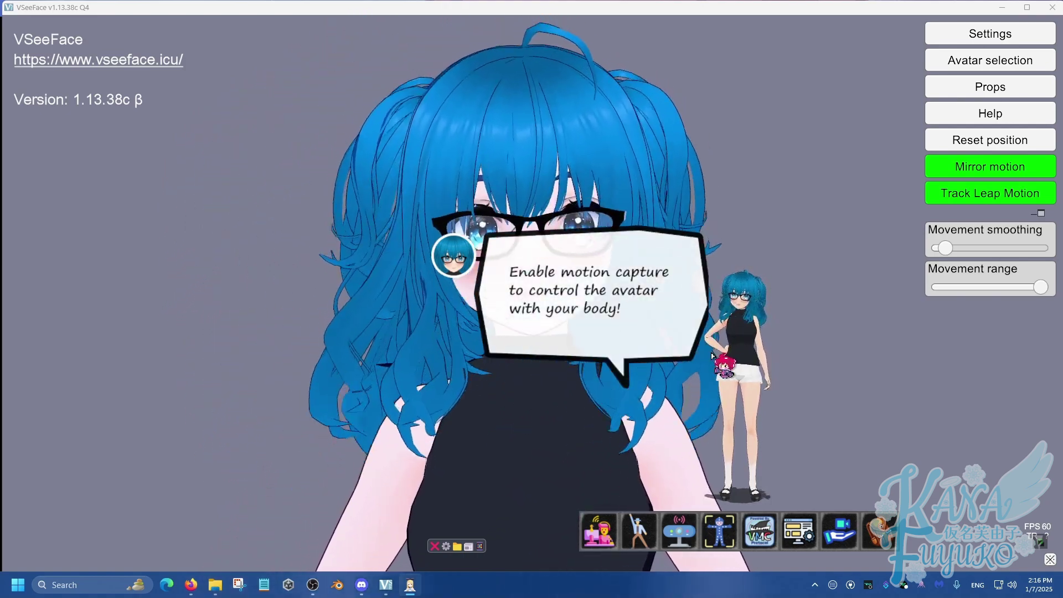
pyautogui.moveTo(731, 343); pyautogui.dragTo(587, 320)
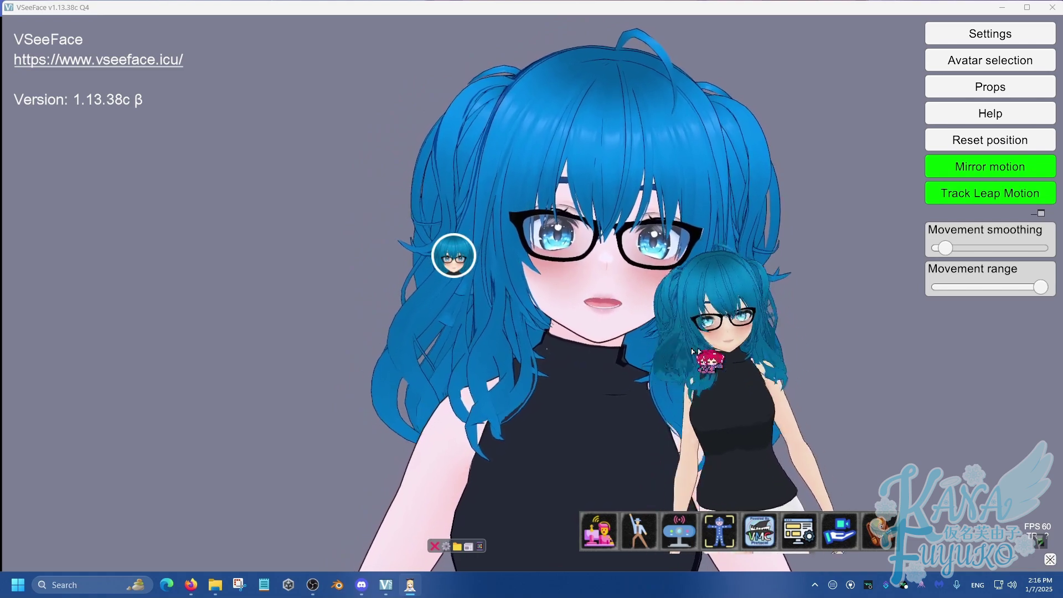
pyautogui.moveTo(790, 353); pyautogui.dragTo(797, 378)
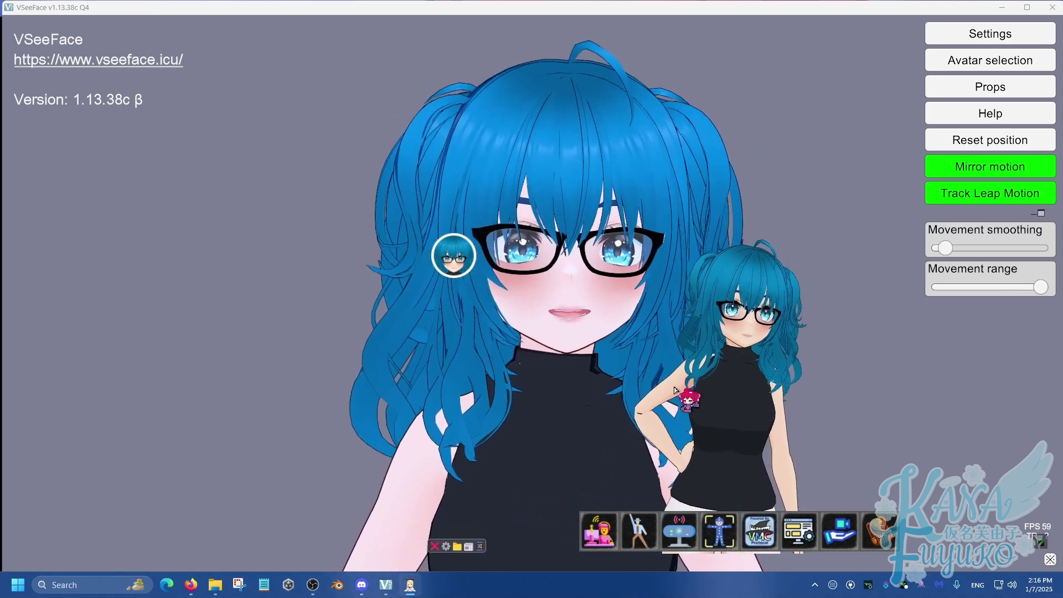
pyautogui.moveTo(654, 386); pyautogui.dragTo(657, 446)
# Step: Answer Yes to the webcam prompt and select the USB webcam as input
pyautogui.moveTo(687, 504); pyautogui.dragTo(680, 532)
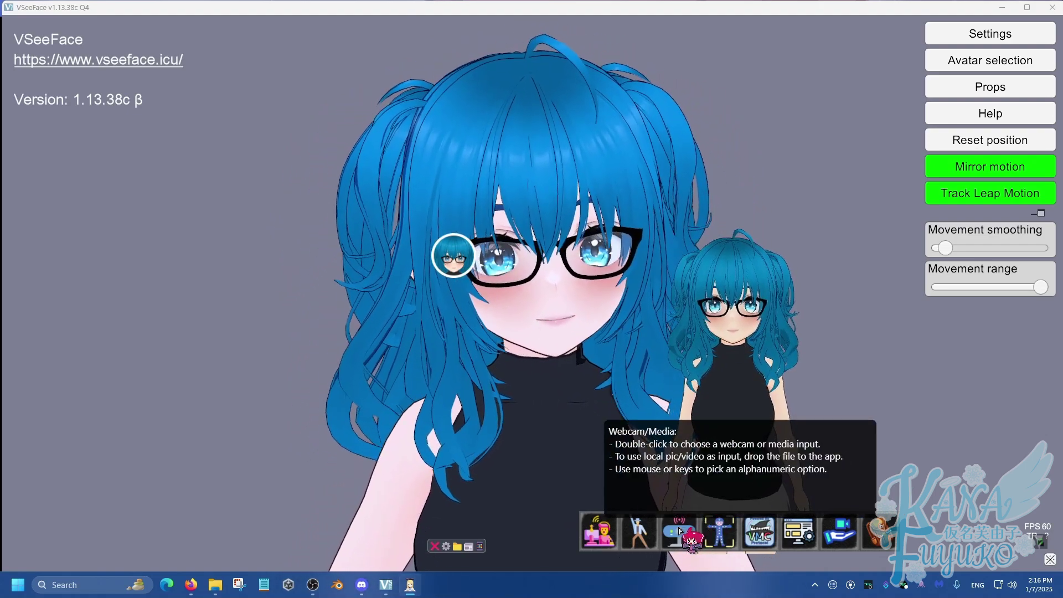
pyautogui.moveTo(605, 379); pyautogui.dragTo(556, 329)
pyautogui.moveTo(583, 296); pyautogui.dragTo(625, 292)
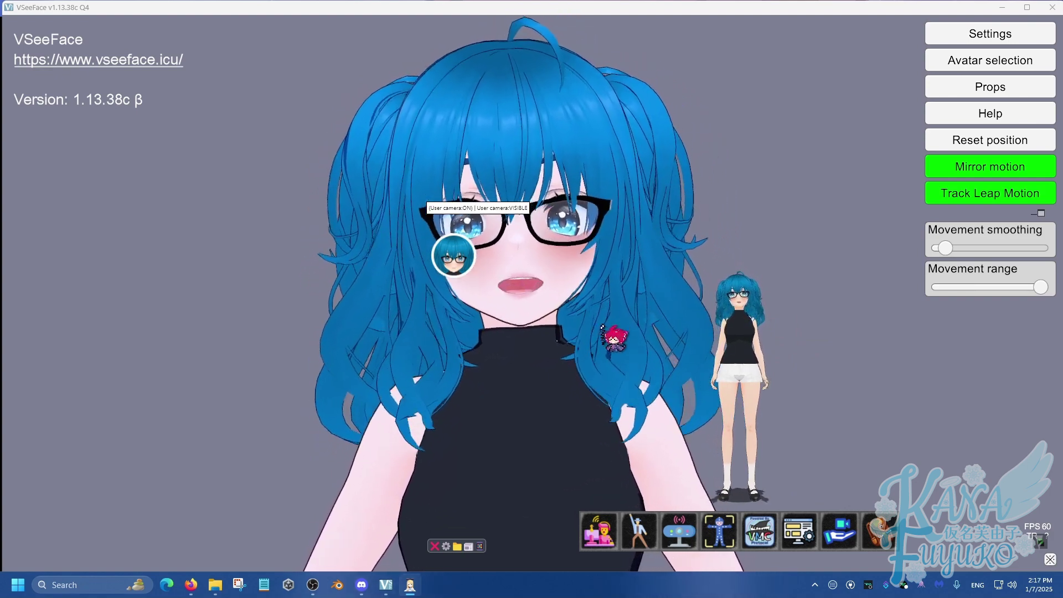
pyautogui.moveTo(599, 334); pyautogui.dragTo(599, 421)
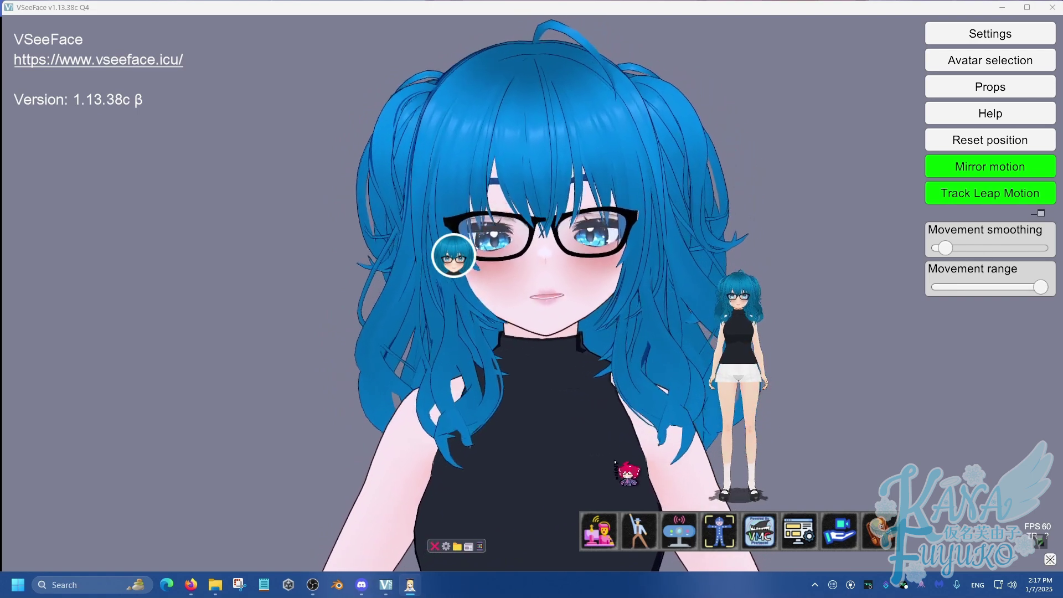
pyautogui.moveTo(615, 462); pyautogui.dragTo(720, 528)
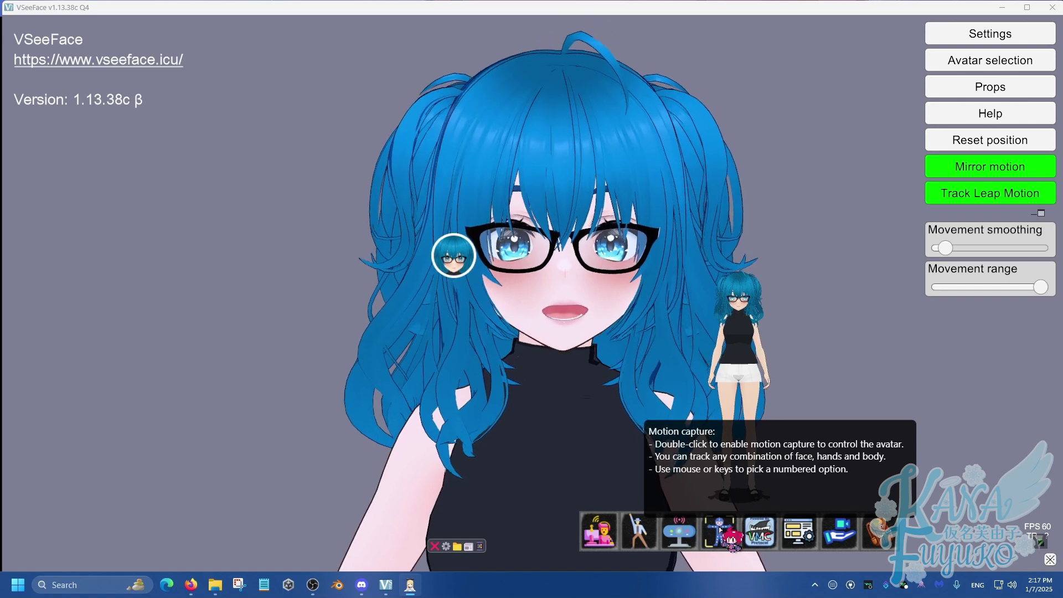
# Step: Open the Motion capture menu and its 7. Mocap options list
pyautogui.doubleClick(720, 529)
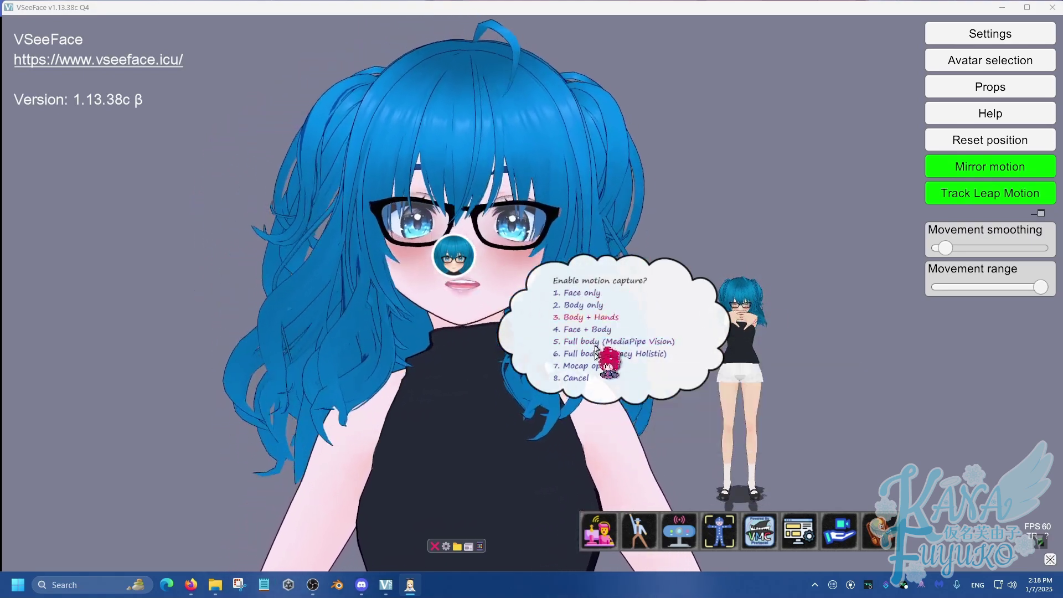
pyautogui.click(604, 367)
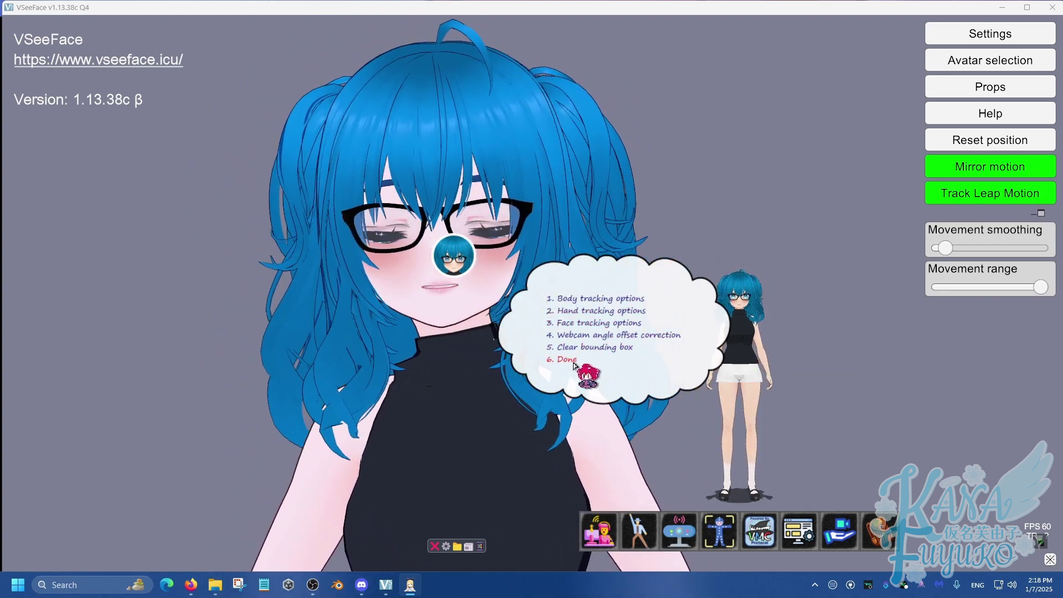
# Step: Choose motion capture mode 3. Body + Hands
pyautogui.doubleClick(719, 530)
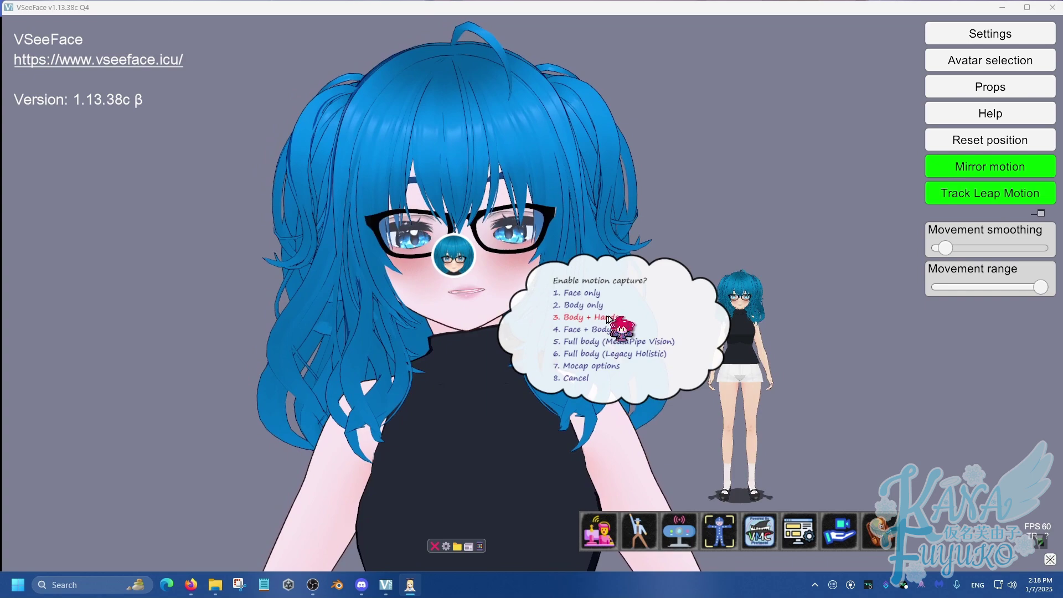
pyautogui.click(609, 319)
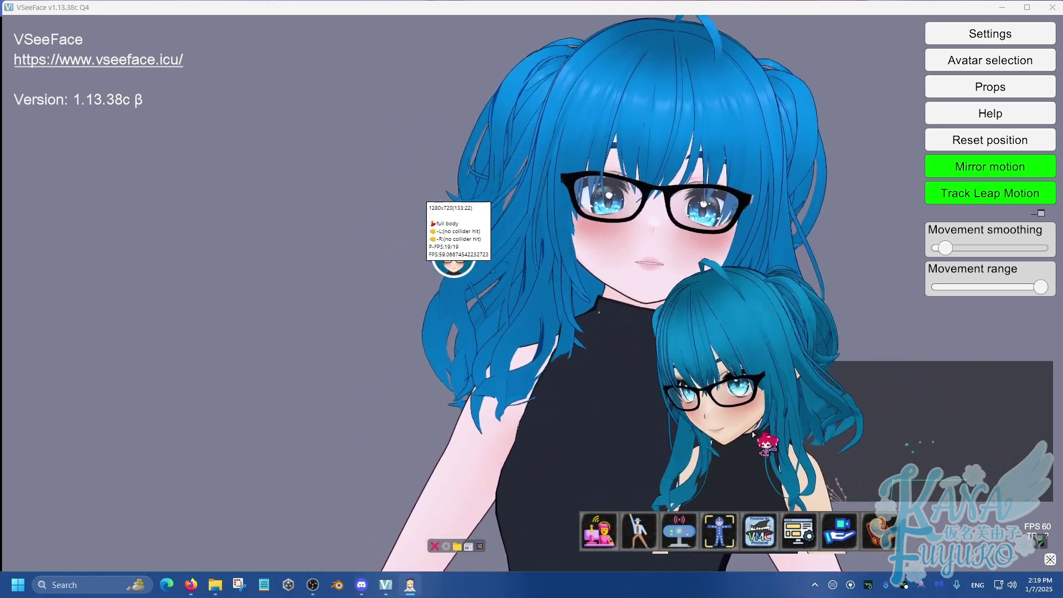
# Step: Check VMC-protocol parameters: VMC ON, host localhost, port 39539
pyautogui.doubleClick(760, 533)
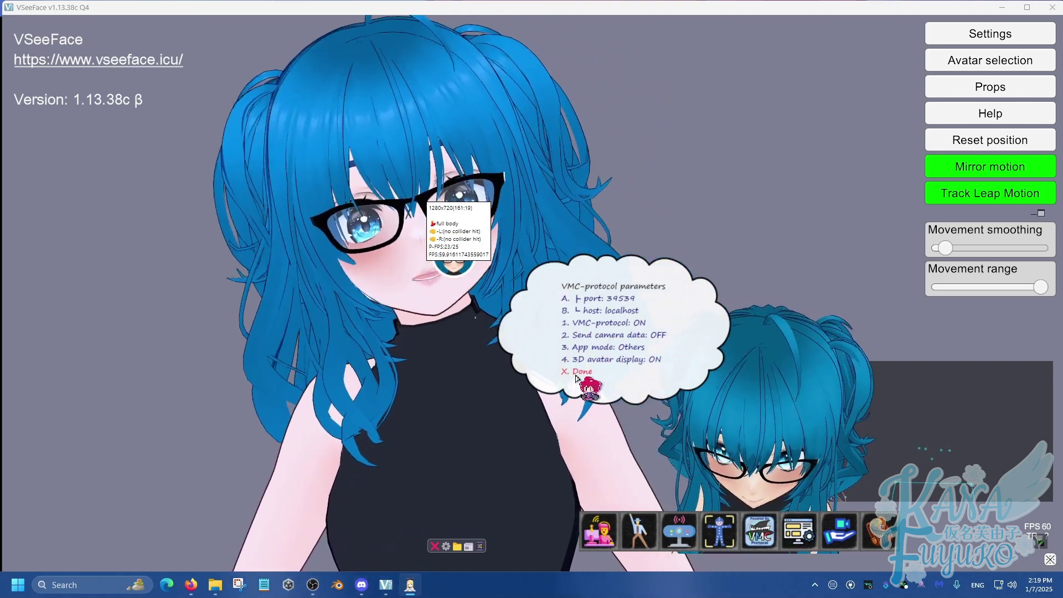
# Step: Close XR Animator's VMC panel and scroll VSeeFace's General settings to the OSC/VMC section
pyautogui.click(576, 380)
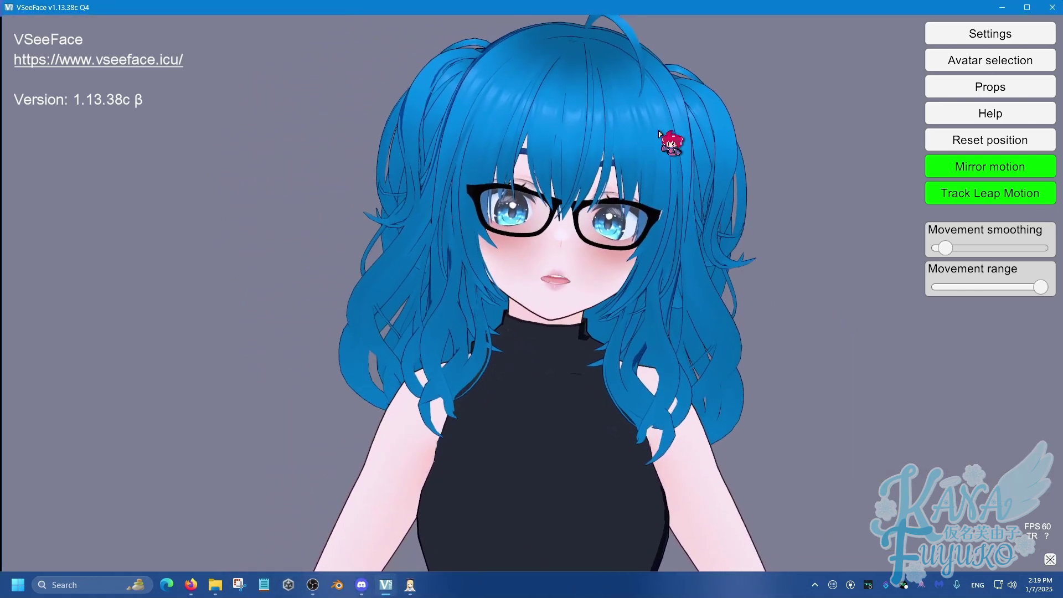
pyautogui.click(962, 33)
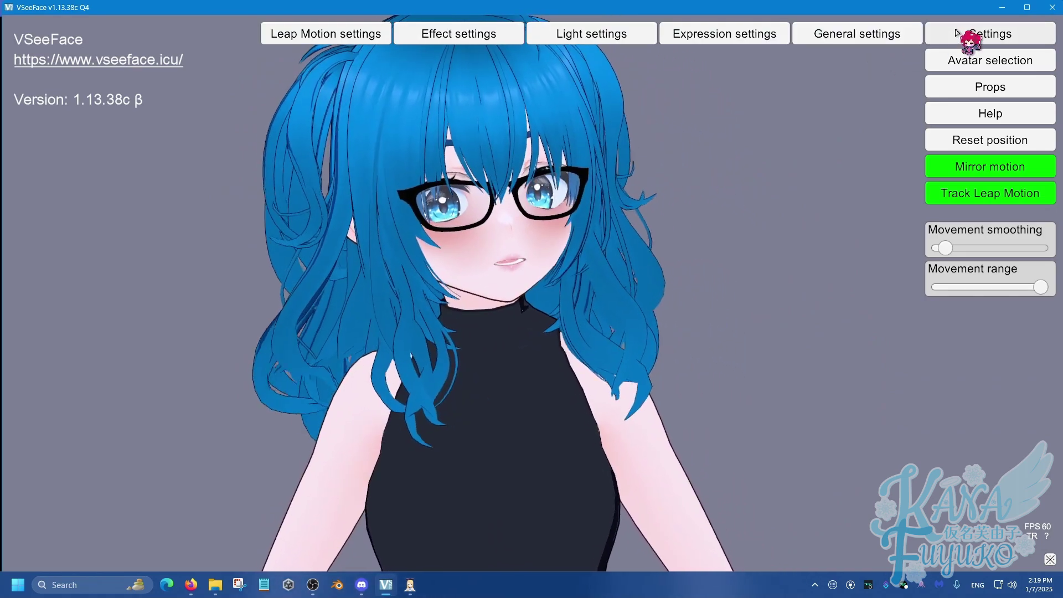
pyautogui.click(884, 34)
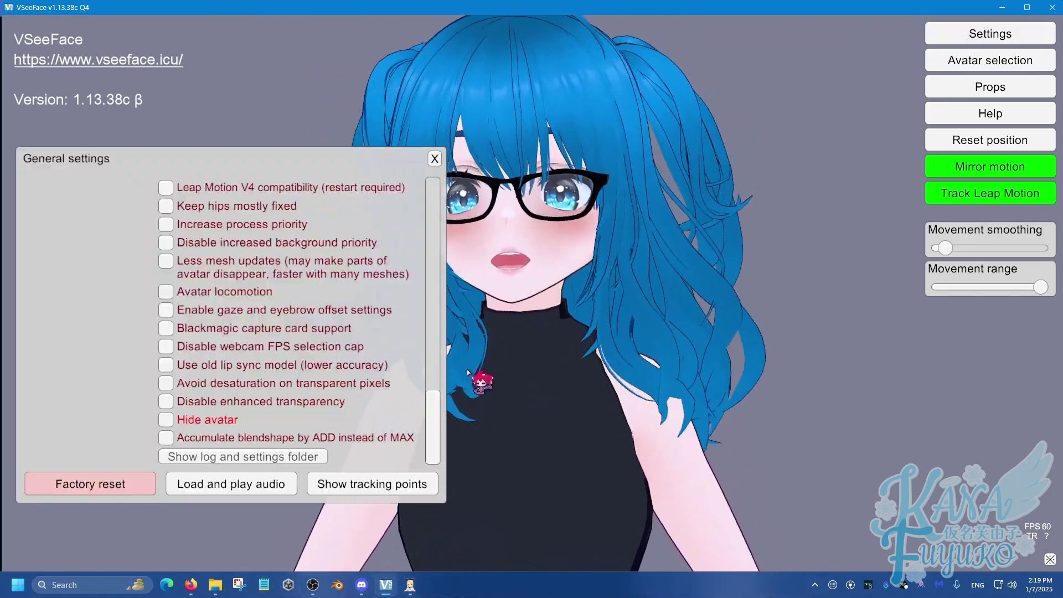
pyautogui.moveTo(432, 420); pyautogui.dragTo(440, 299)
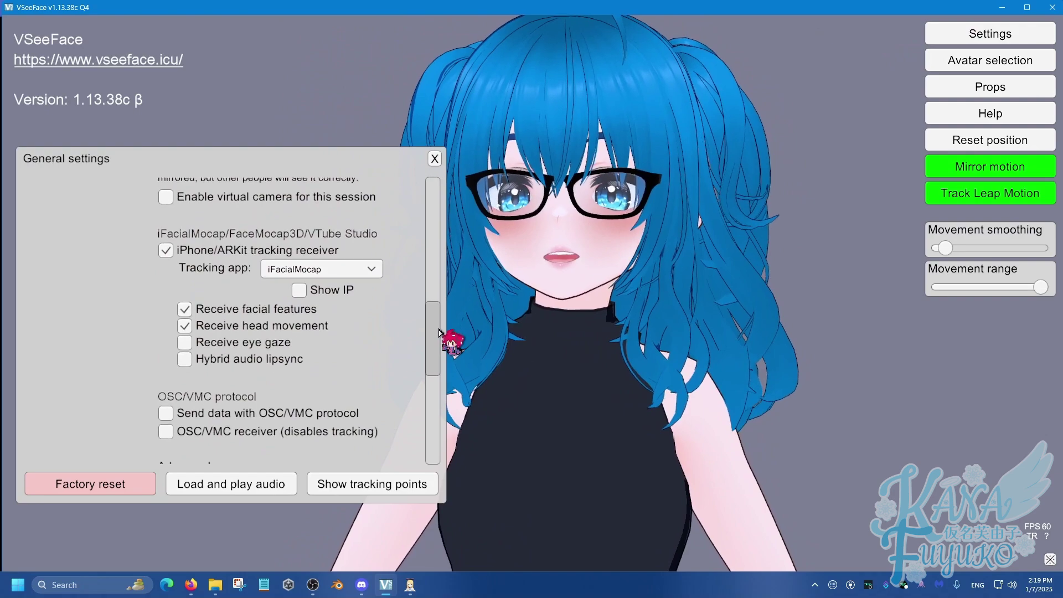
pyautogui.moveTo(439, 340); pyautogui.dragTo(439, 329)
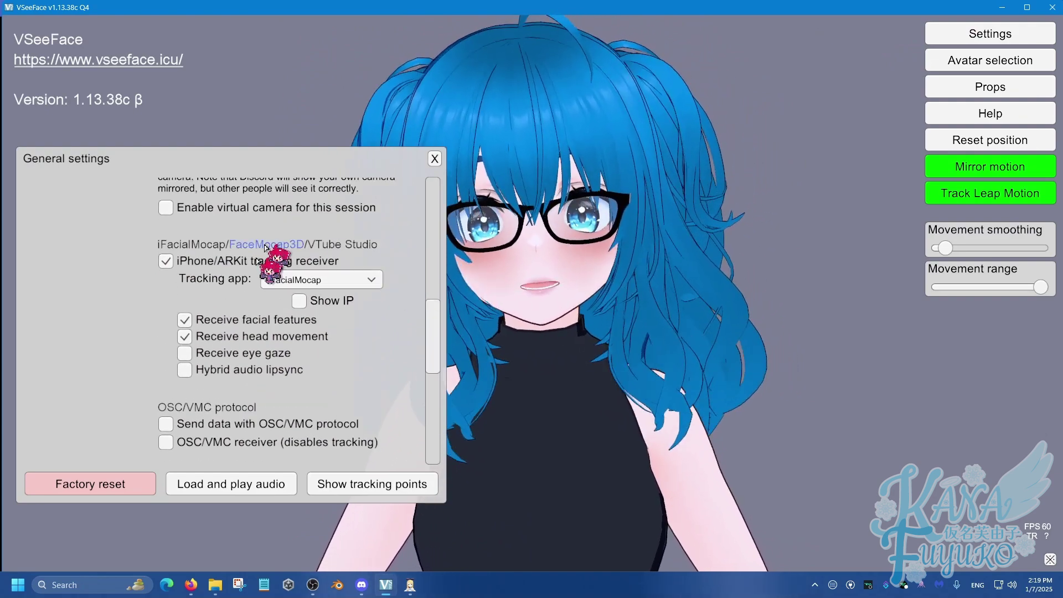
pyautogui.scroll(-3, 235, 365)
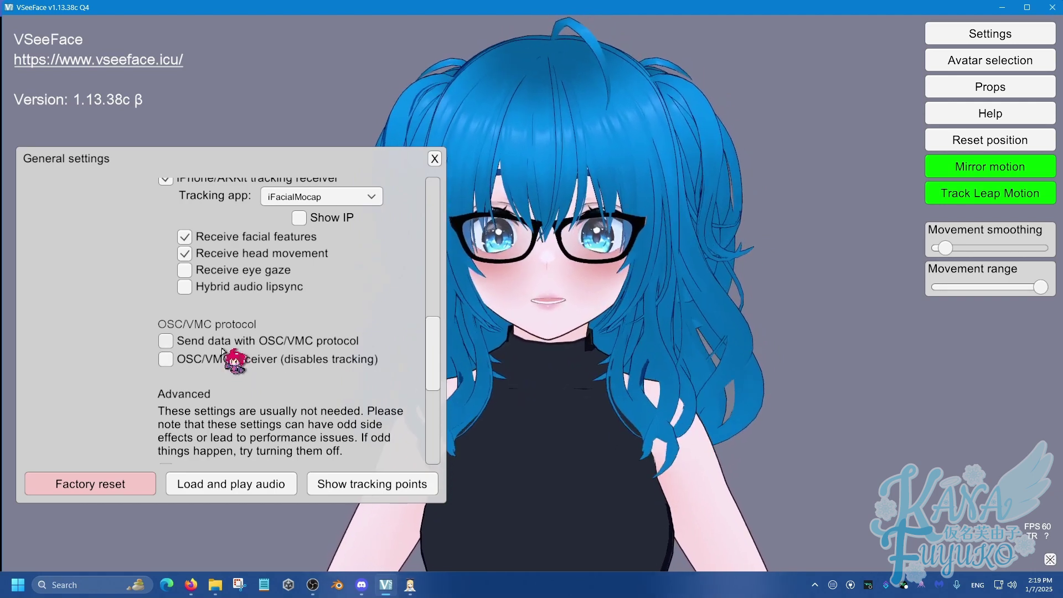
pyautogui.scroll(-2, 222, 361)
pyautogui.scroll(2, 228, 363)
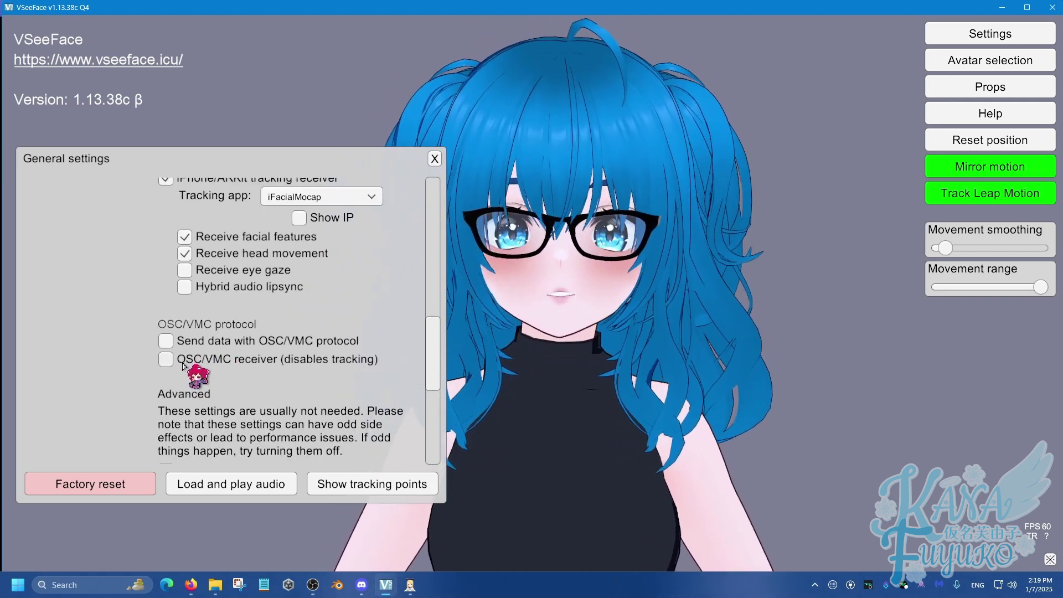
pyautogui.scroll(2, 202, 261)
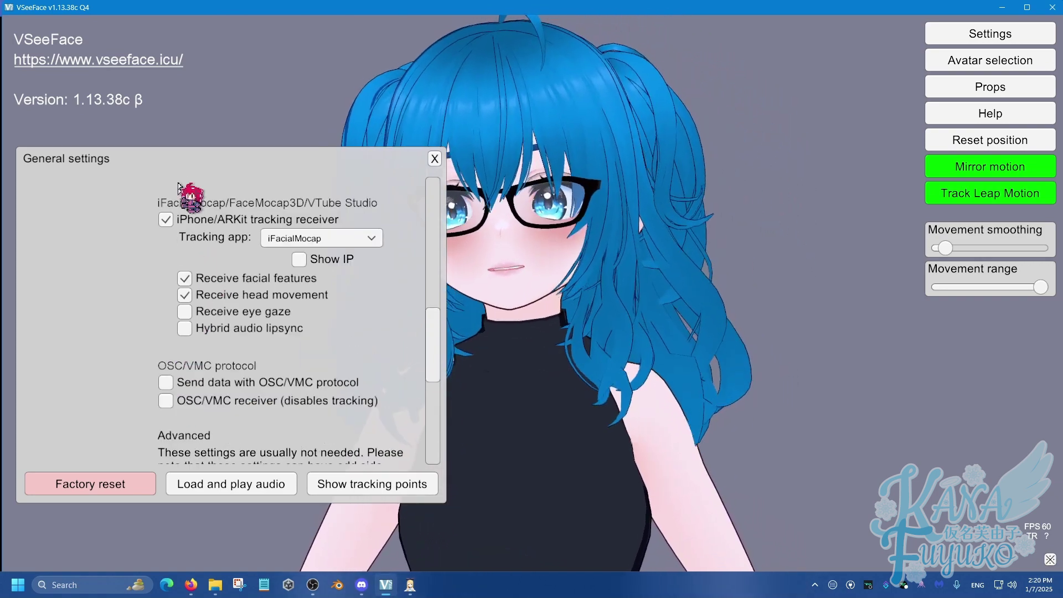
pyautogui.scroll(-2, 166, 352)
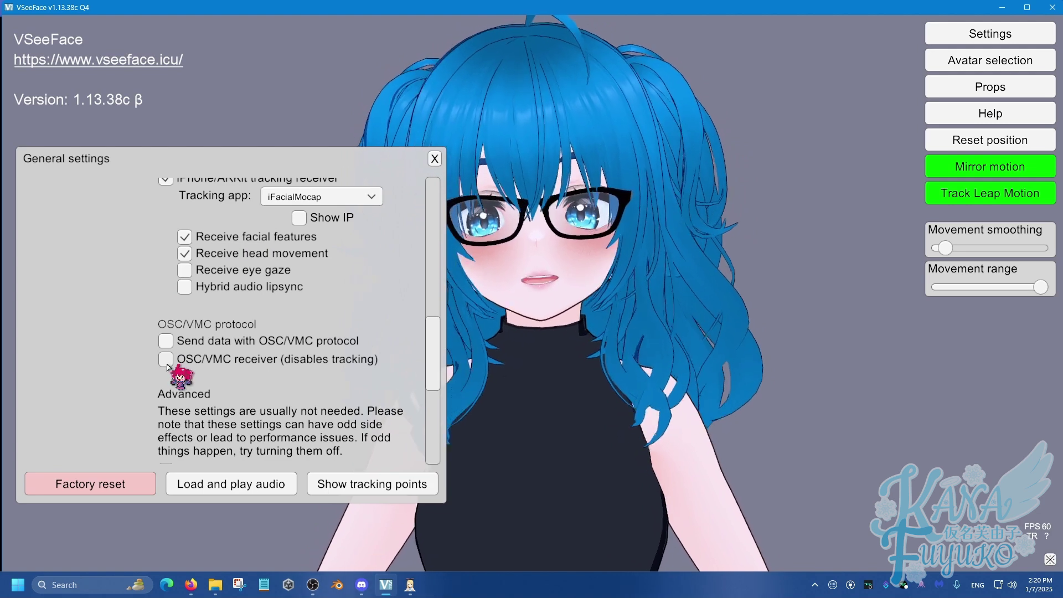
# Step: Tick 'OSC/VMC receiver (disables tracking)' and confirm port 39539
pyautogui.click(166, 359)
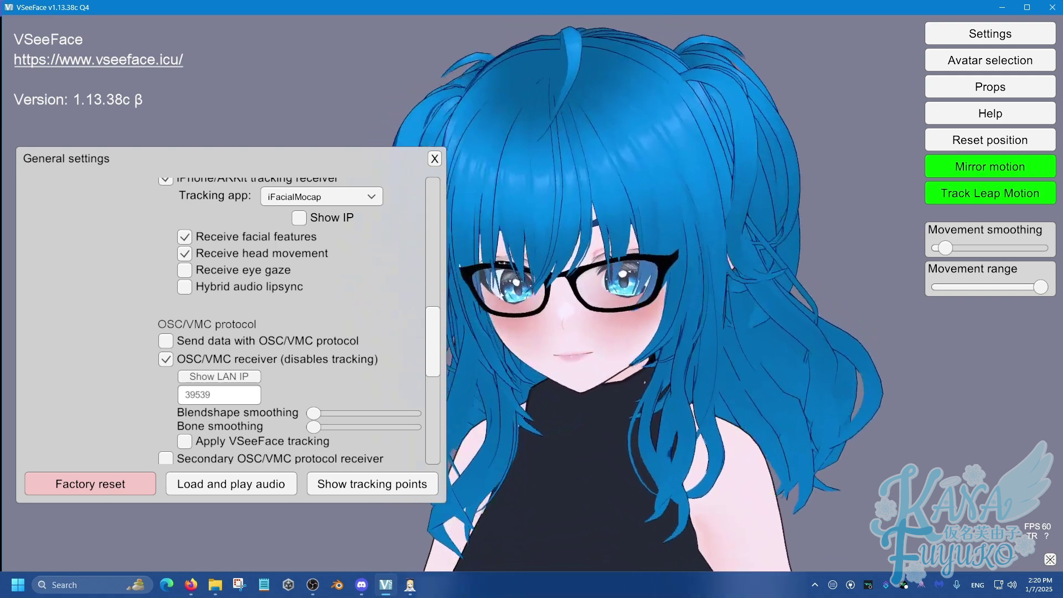
pyautogui.scroll(-5, 317, 399)
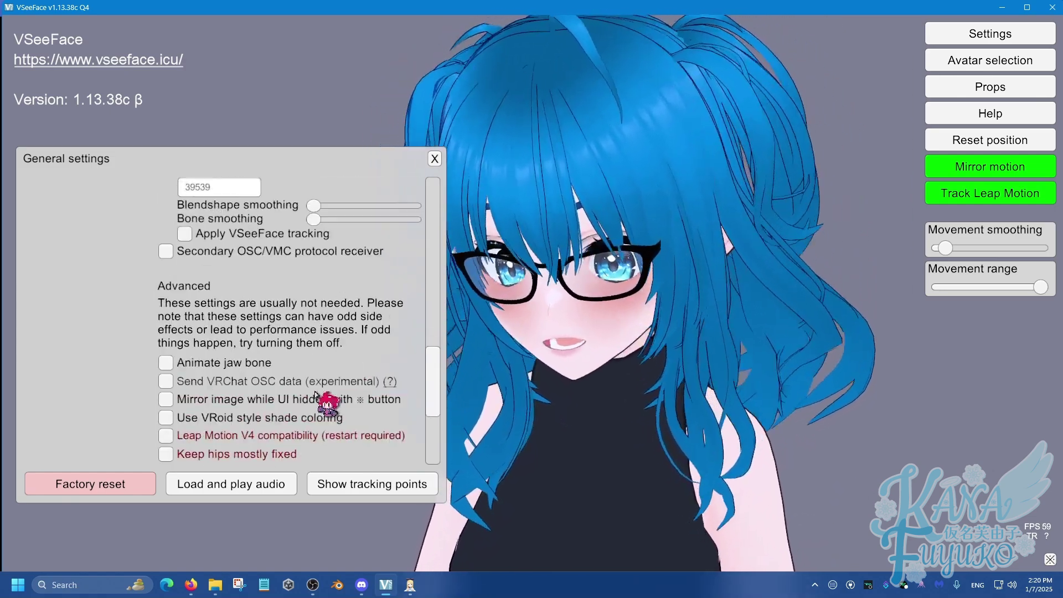
pyautogui.scroll(3, 313, 396)
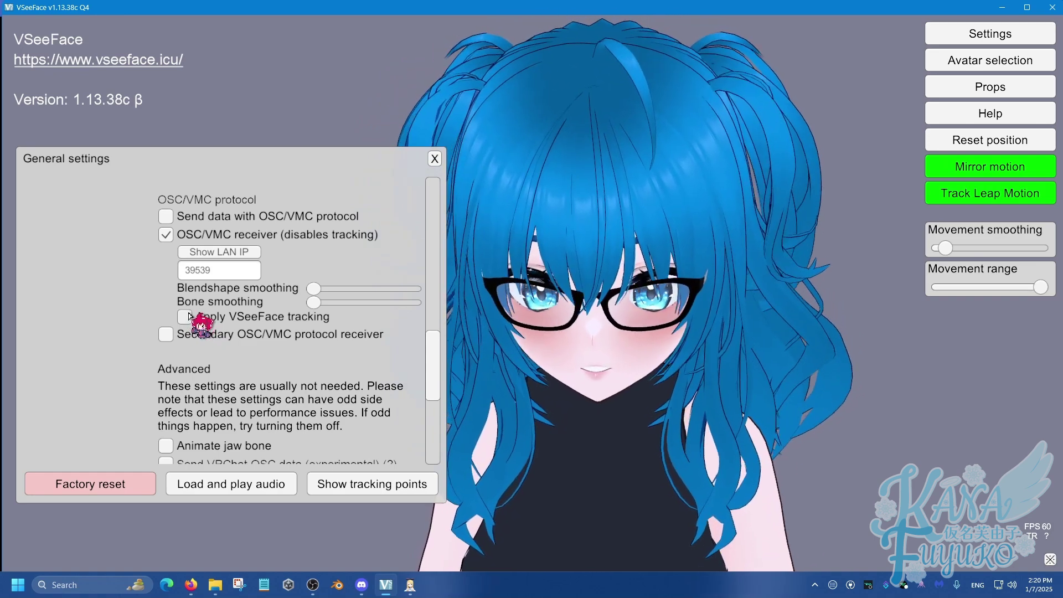
# Step: Tick 'Apply VSeeFace tracking' to mix VSeeFace's own tracking into the VMC data
pyautogui.click(187, 320)
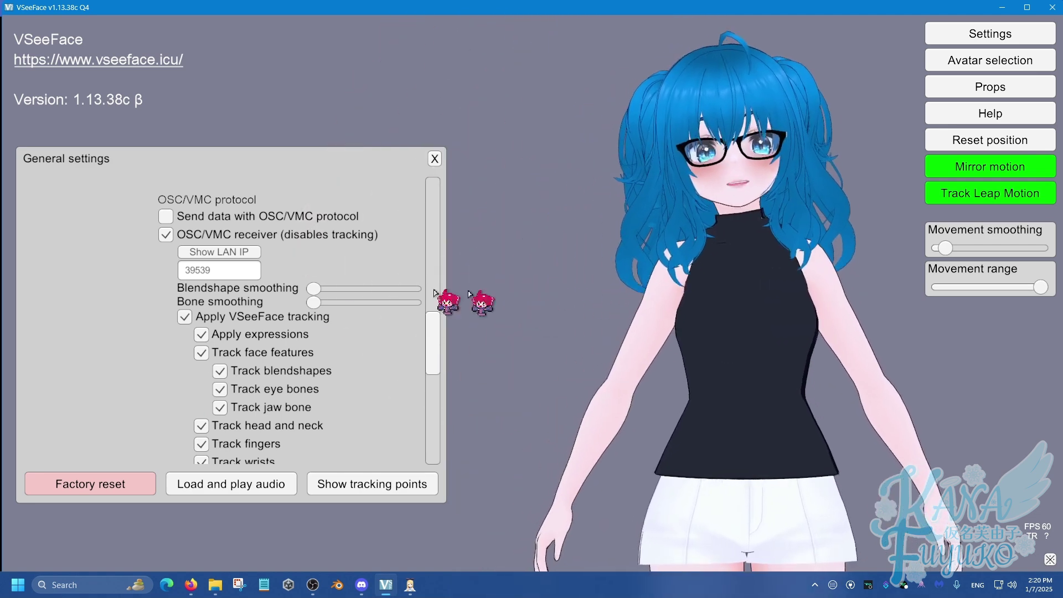
pyautogui.scroll(-2, 227, 365)
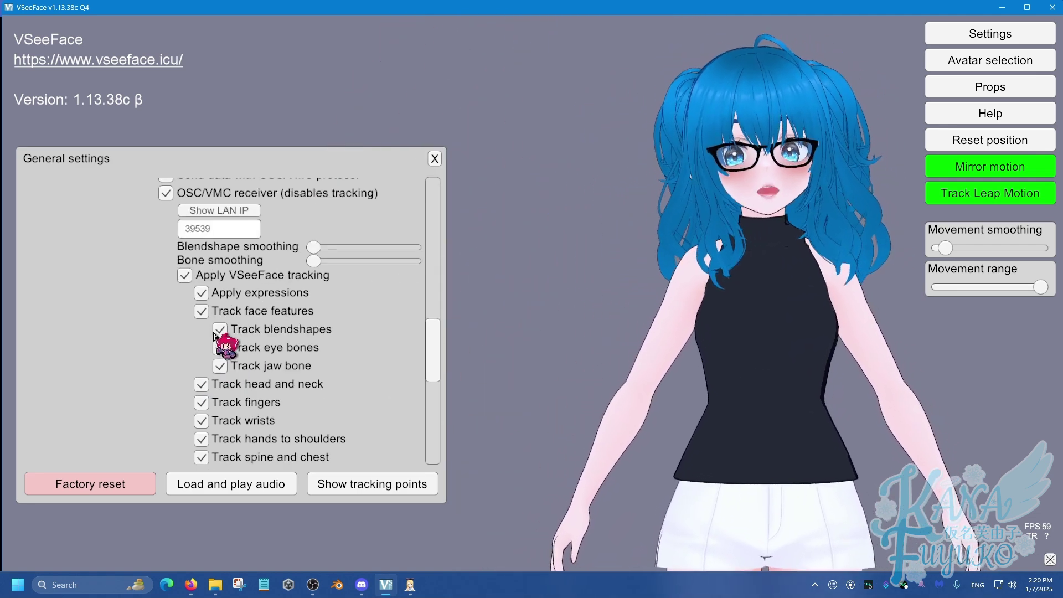
pyautogui.scroll(-2, 222, 360)
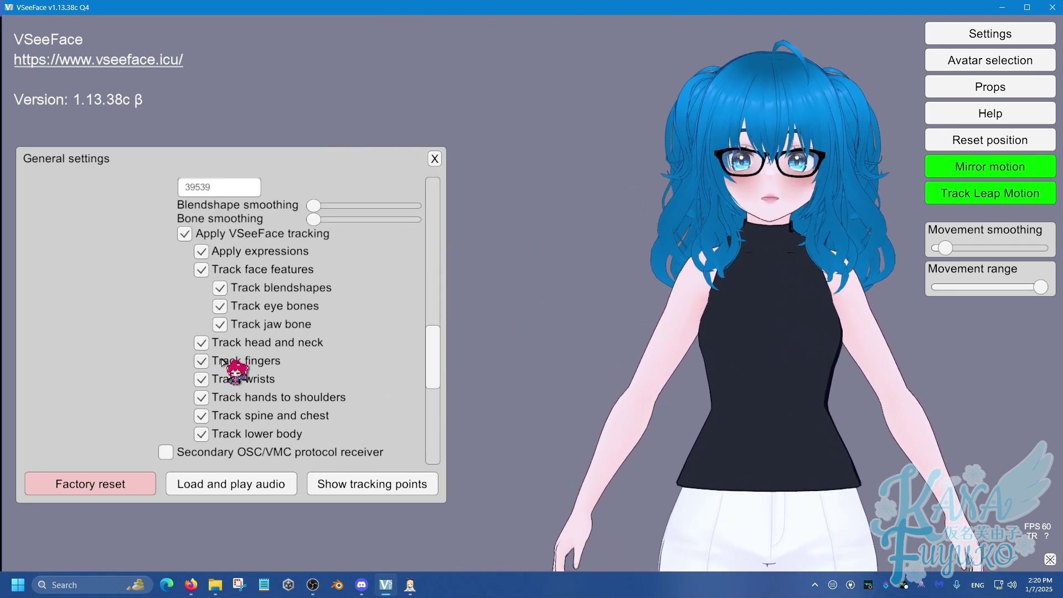
# Step: Untick tracking for fingers, wrists, hands to shoulders, head and neck, and lower body
pyautogui.click(201, 343)
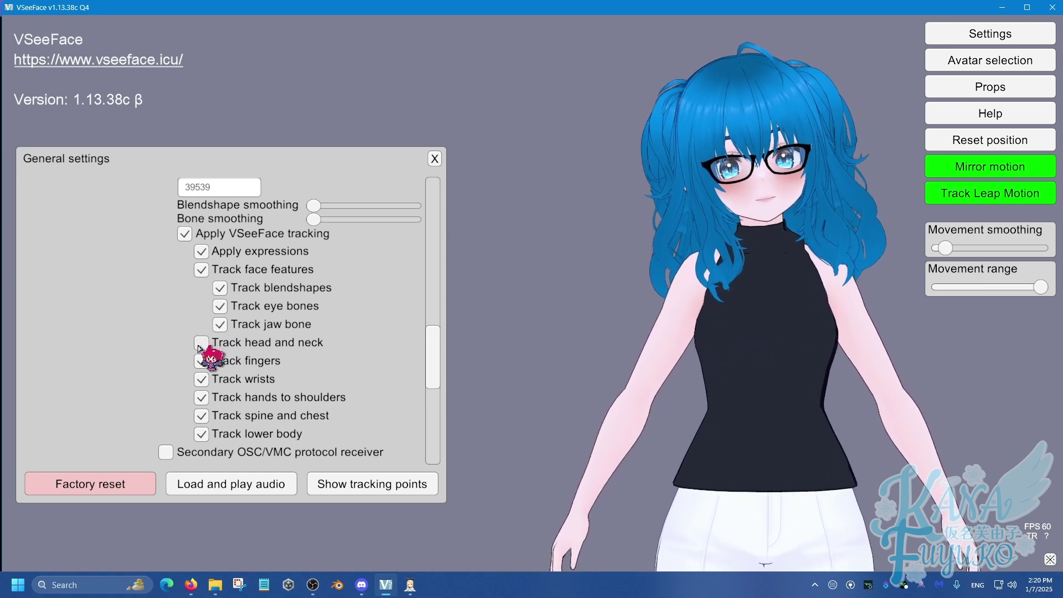
pyautogui.click(200, 379)
pyautogui.click(201, 398)
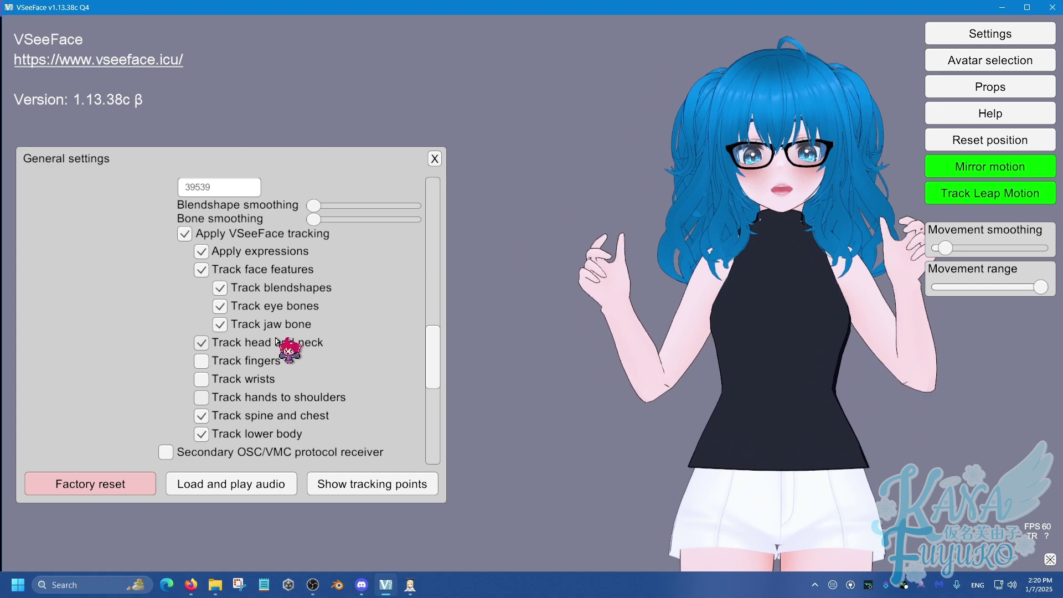
pyautogui.click(200, 344)
pyautogui.click(202, 434)
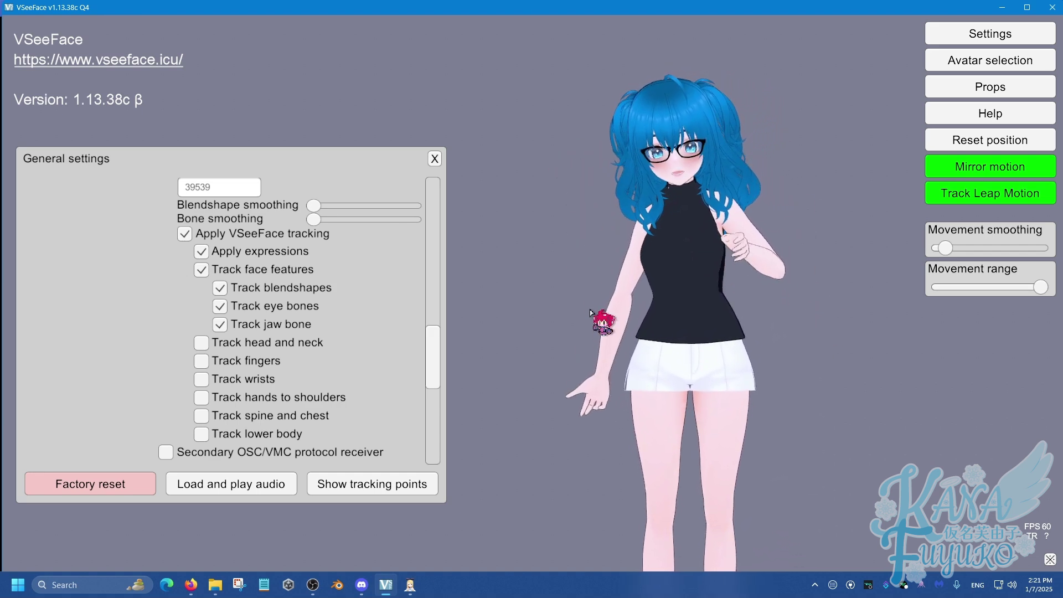
# Step: Toggle Track face features off and back on, then re-enable Track lower body
pyautogui.click(199, 270)
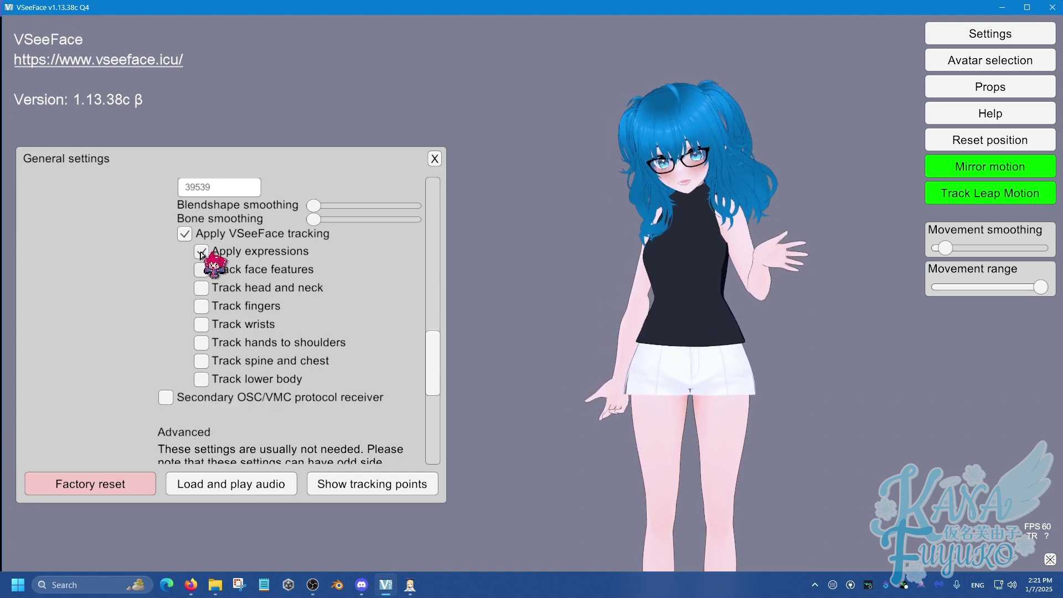
pyautogui.click(201, 270)
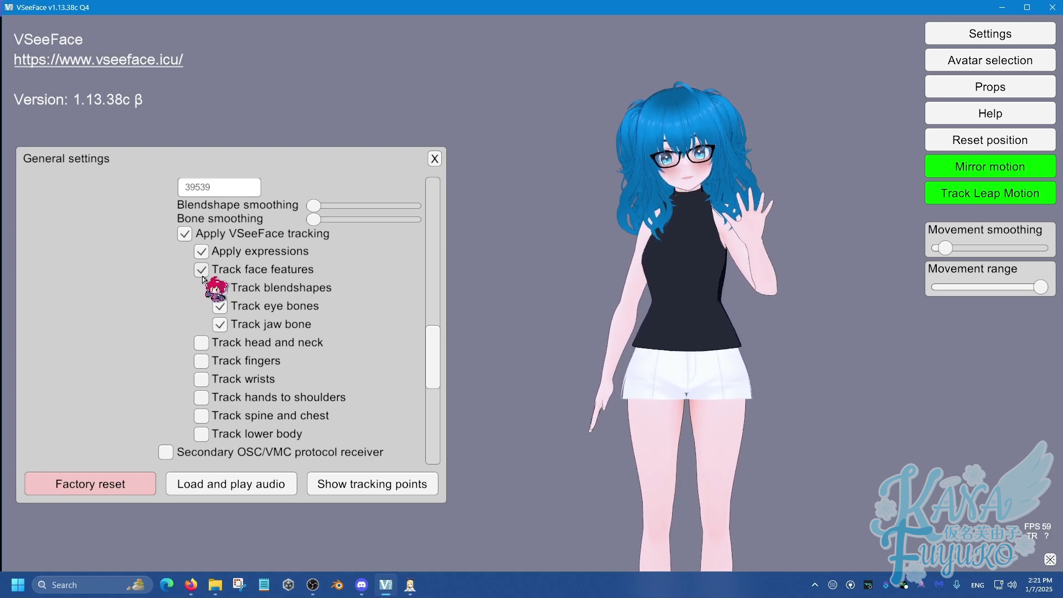
pyautogui.scroll(-1, 262, 322)
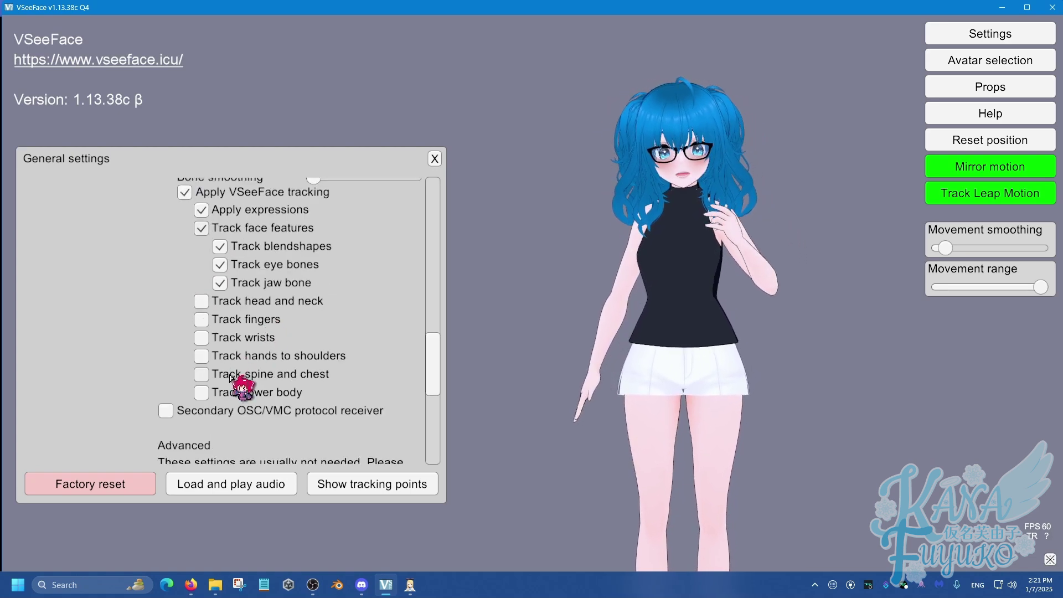
pyautogui.click(202, 392)
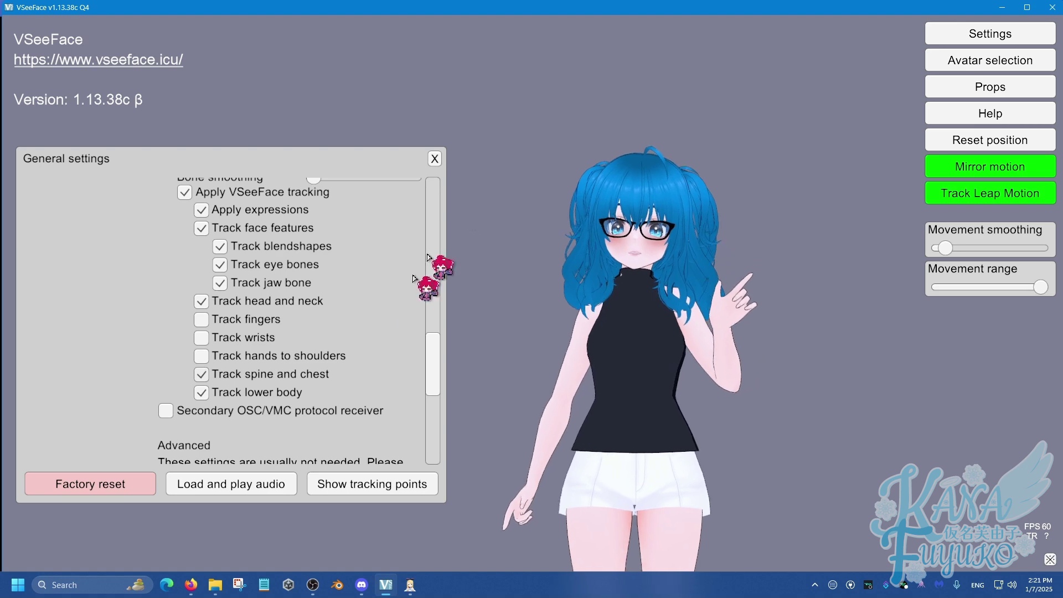
pyautogui.scroll(3, 397, 304)
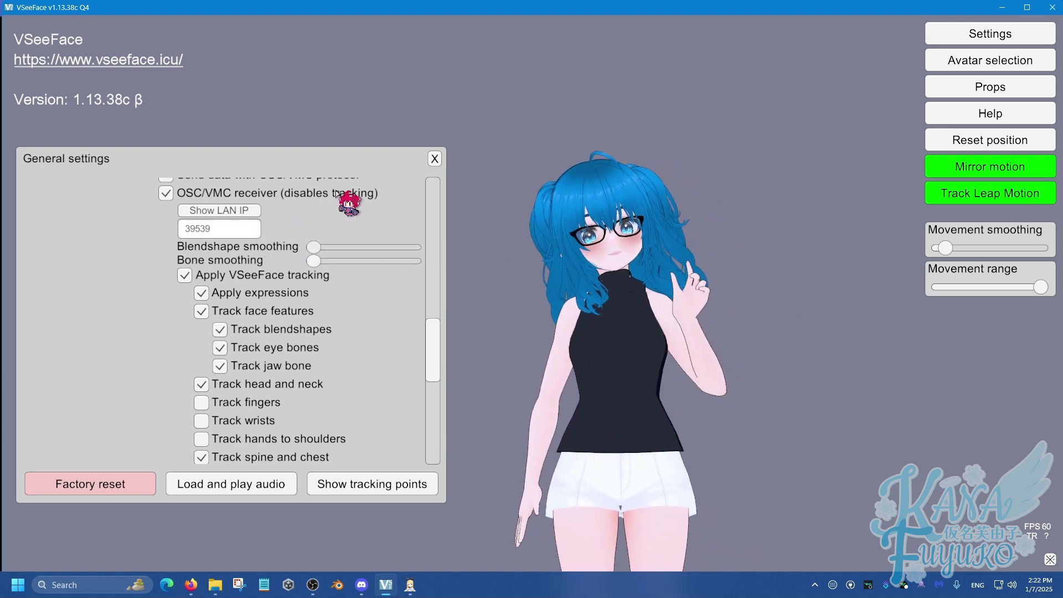
pyautogui.moveTo(387, 165); pyautogui.dragTo(403, 164)
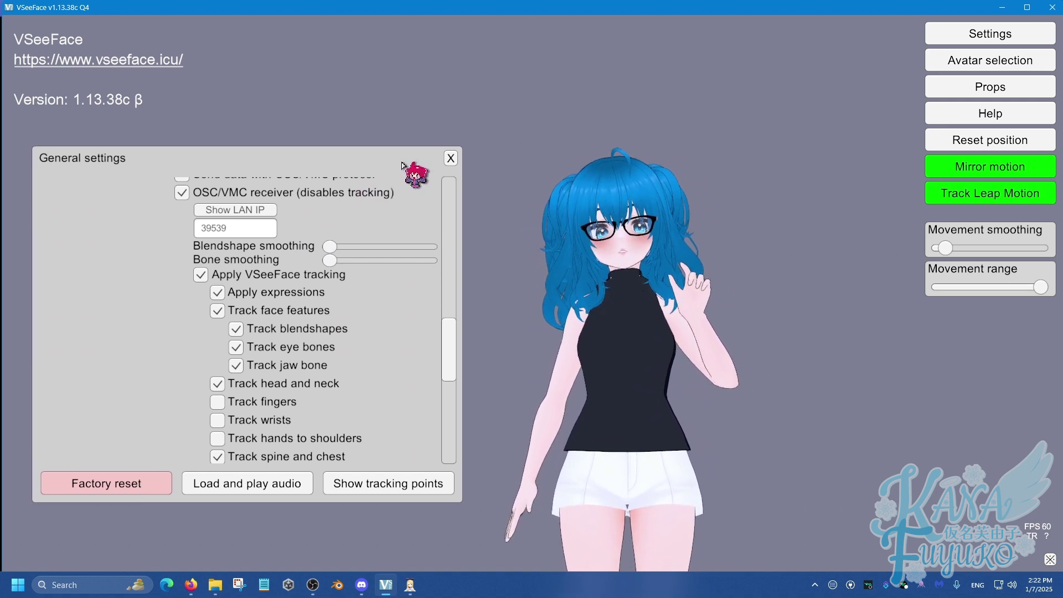
# Step: Close VSeeFace's General settings window and zoom the camera in and out on the avatar
pyautogui.click(451, 159)
pyautogui.scroll(5, 587, 337)
pyautogui.scroll(-3, 545, 366)
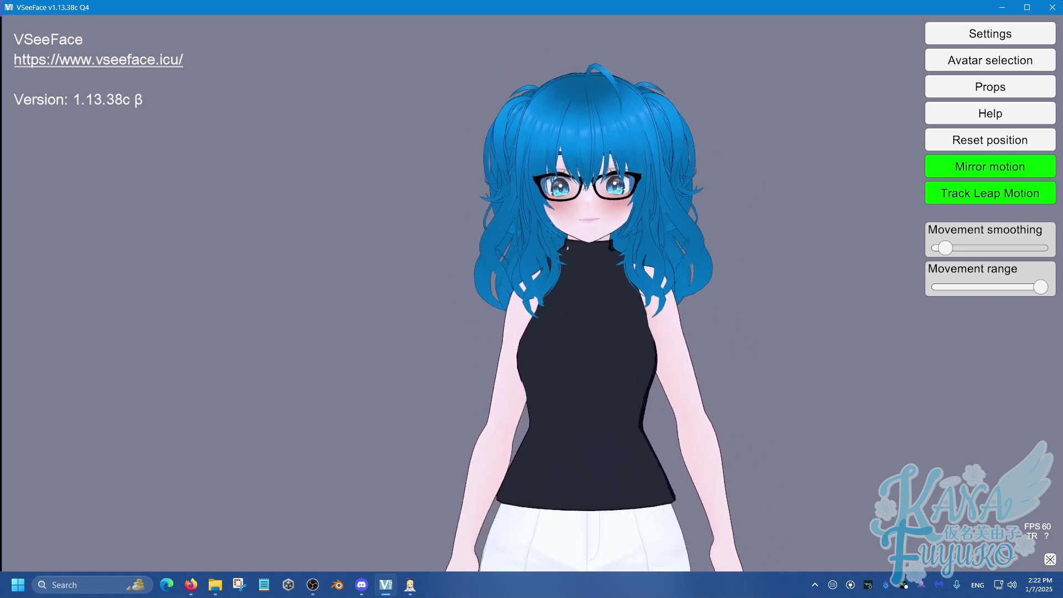